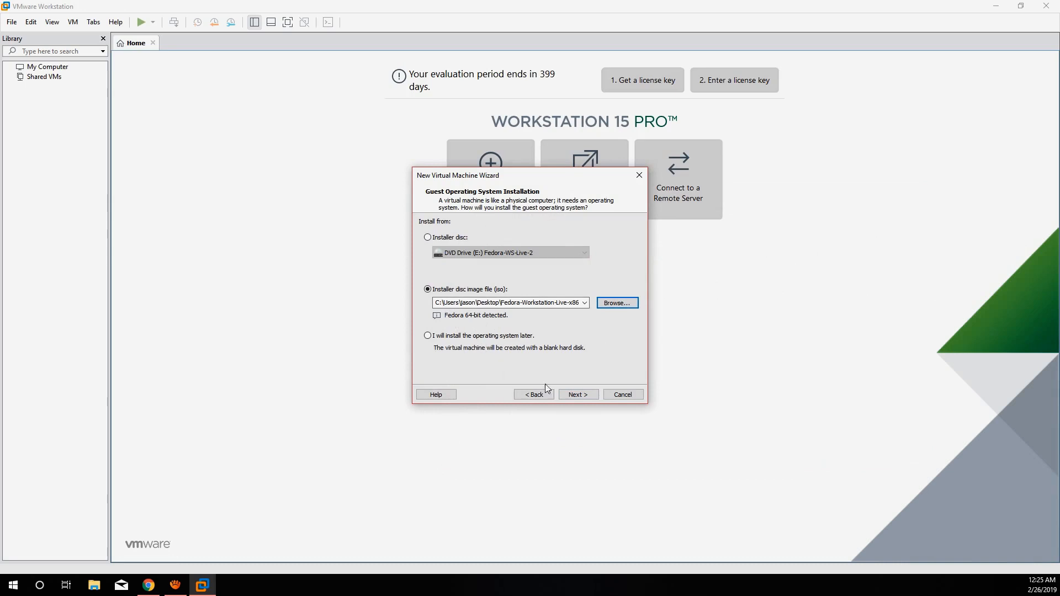
Step: Name the new virtual machine Fedora-VM-CIT300 and store its virtual disk as a single file
left_click(577, 394)
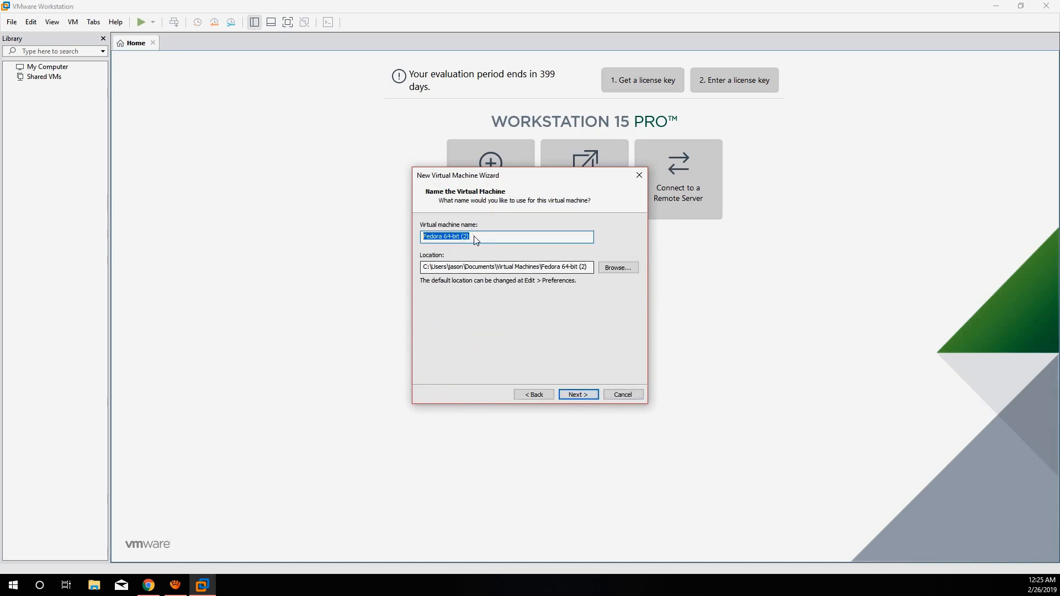
type("F")
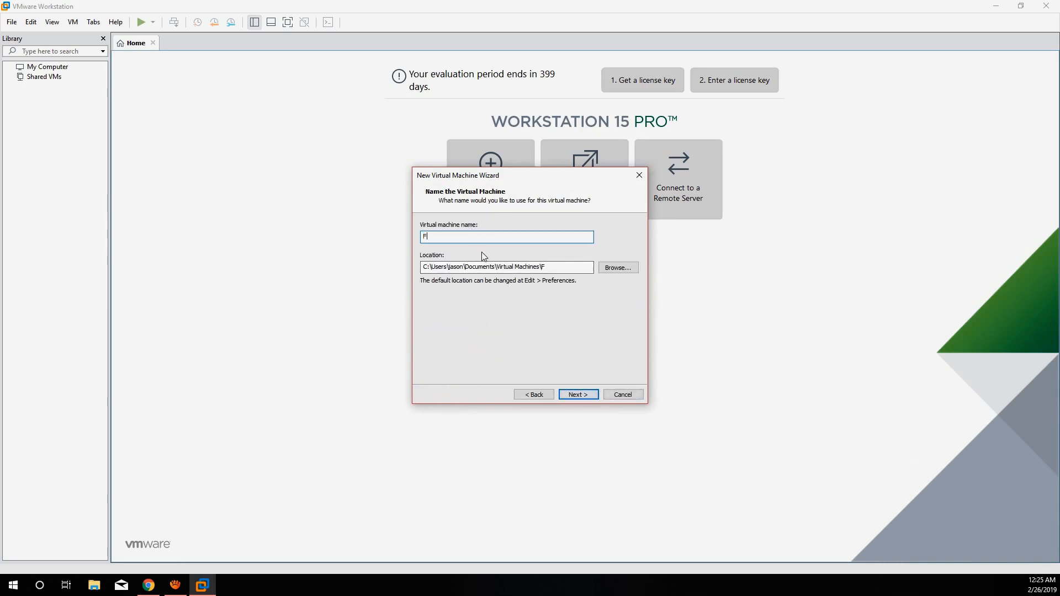
type("edora-VM-CIT300")
left_click(571, 395)
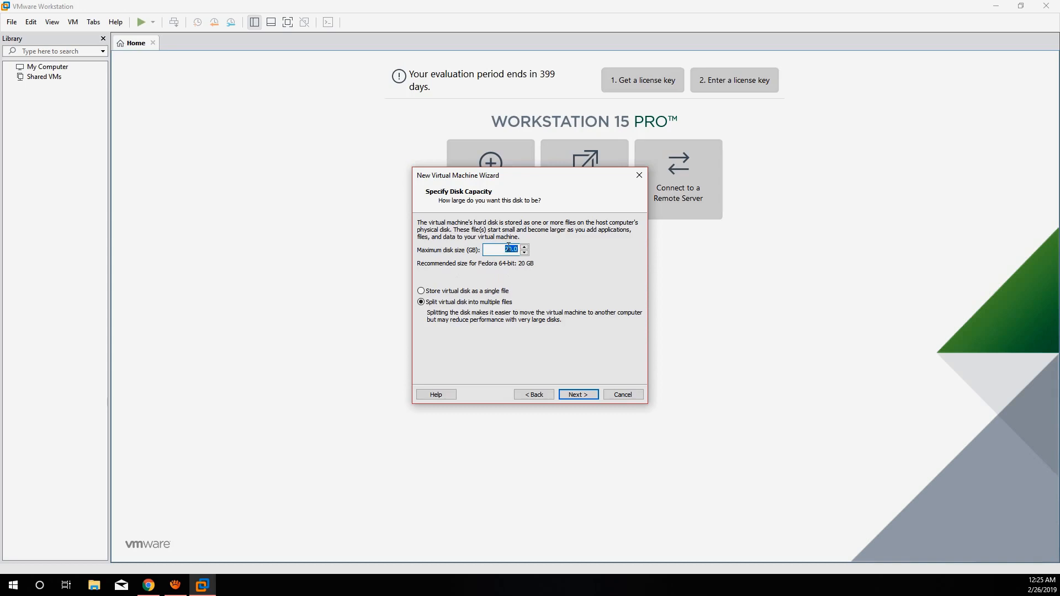
left_click(453, 293)
left_click(577, 394)
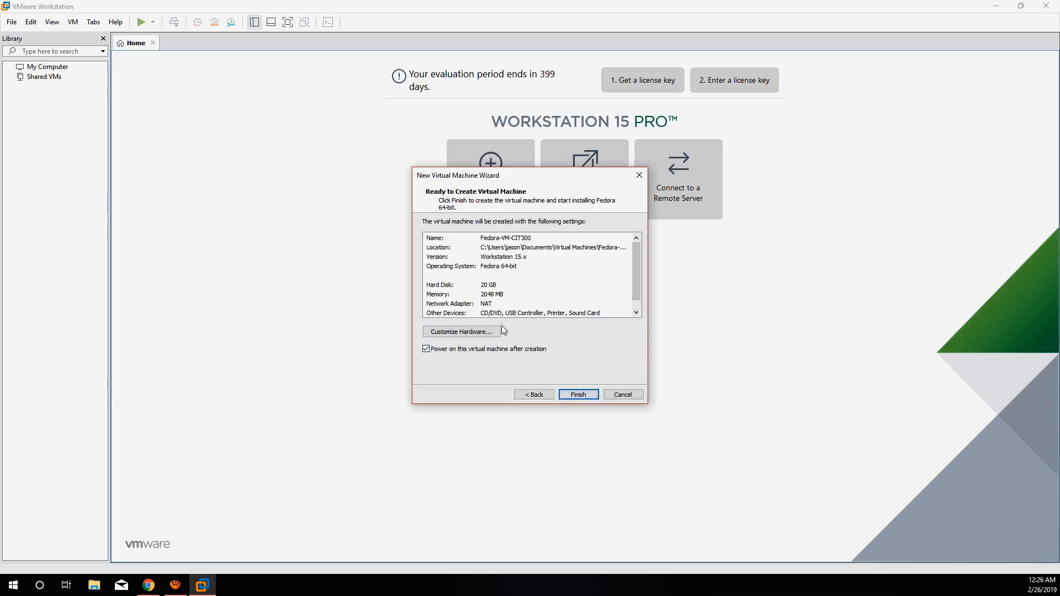
Step: Review the new machine's hardware settings and finish creating the virtual machine
left_click(489, 333)
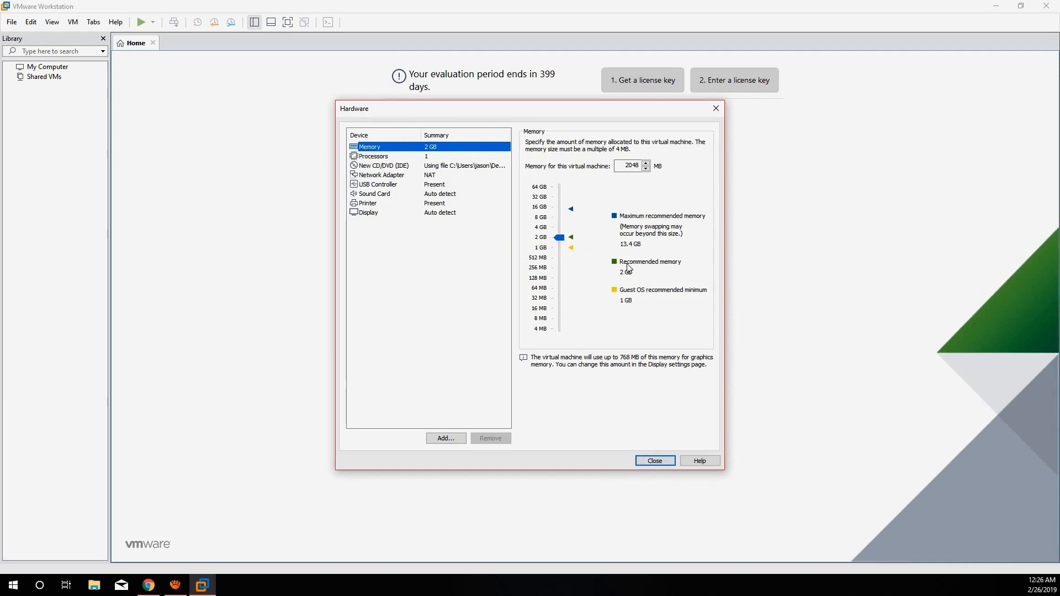
left_click(661, 465)
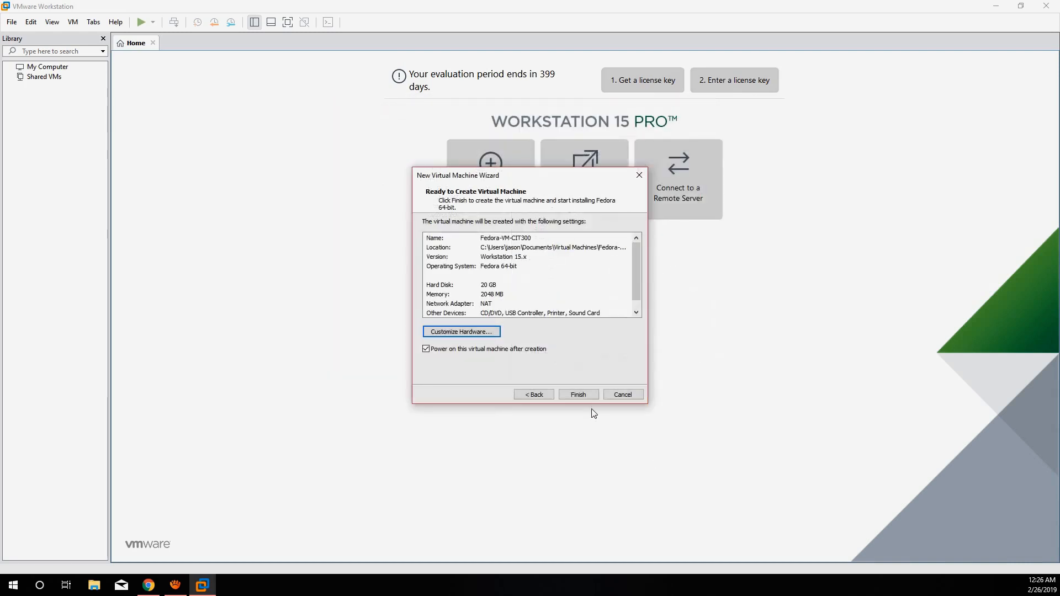
left_click(579, 394)
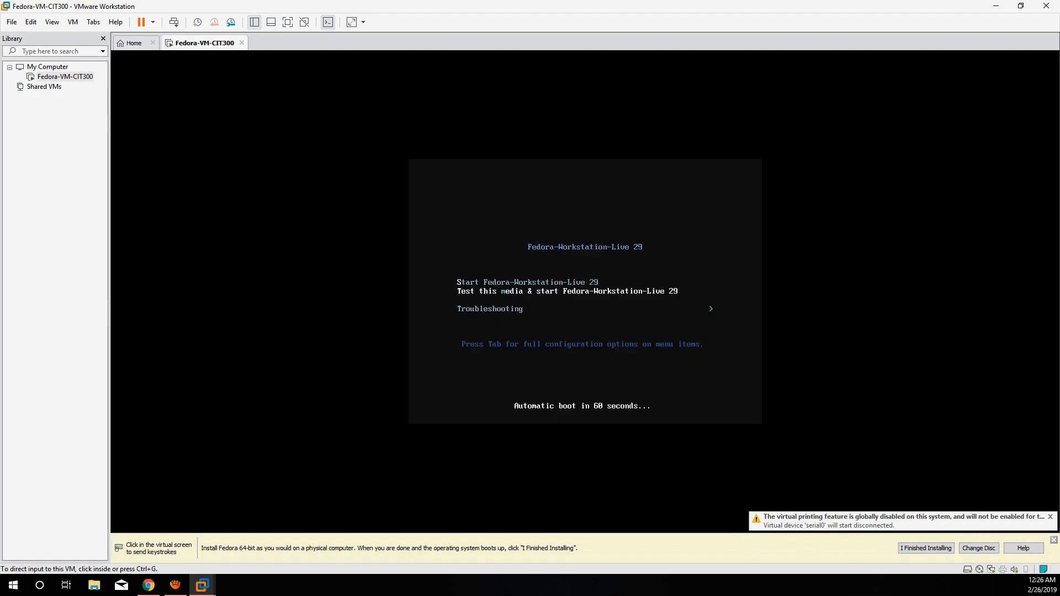
Step: Boot the virtual machine with the option to test the media and start Fedora-Workstation-Live 29
left_click(585, 291)
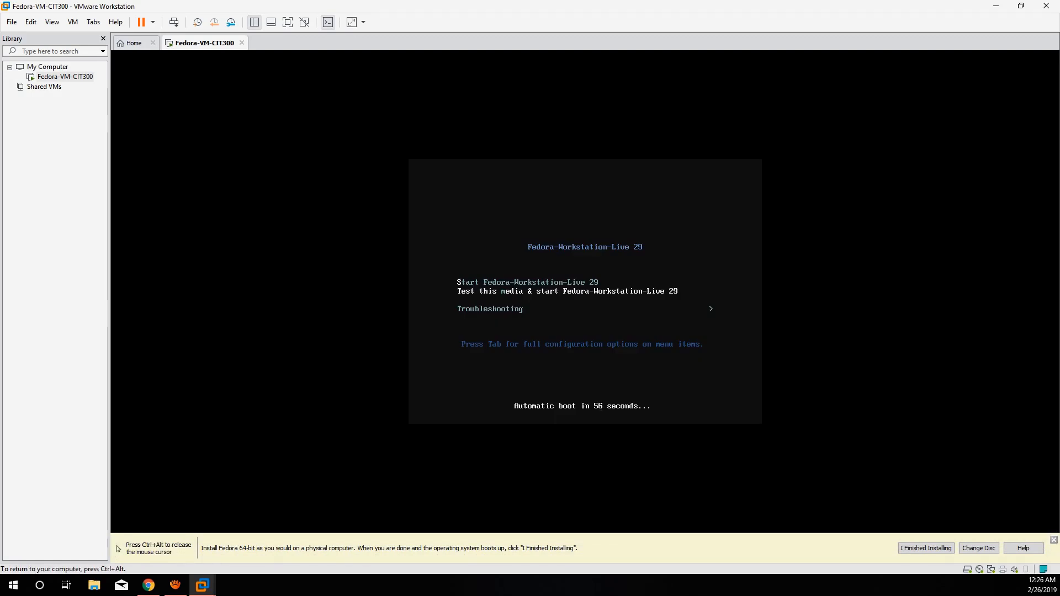
key("Return")
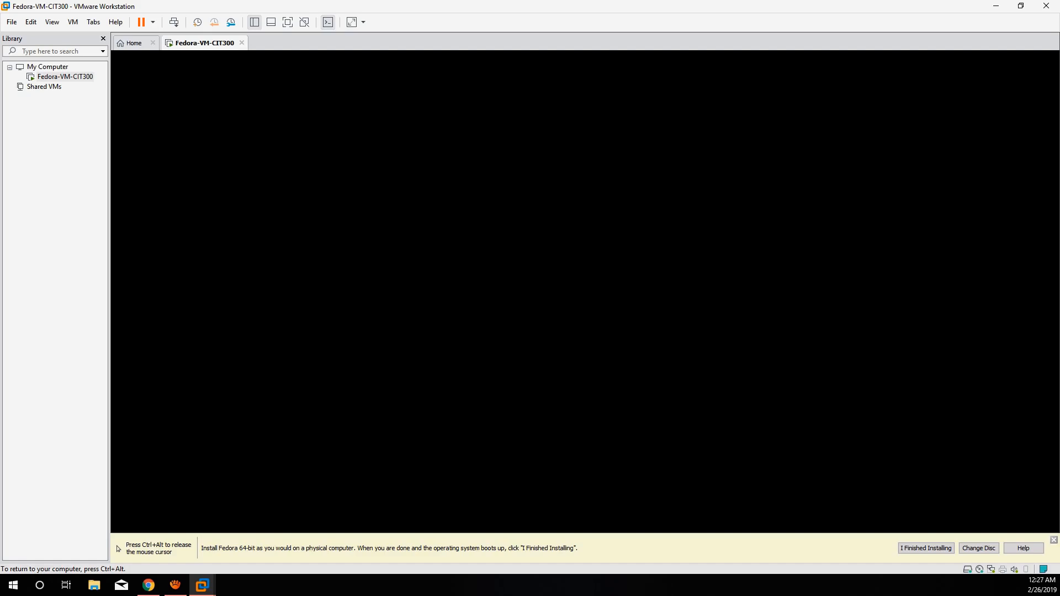
key("ctrl+alt")
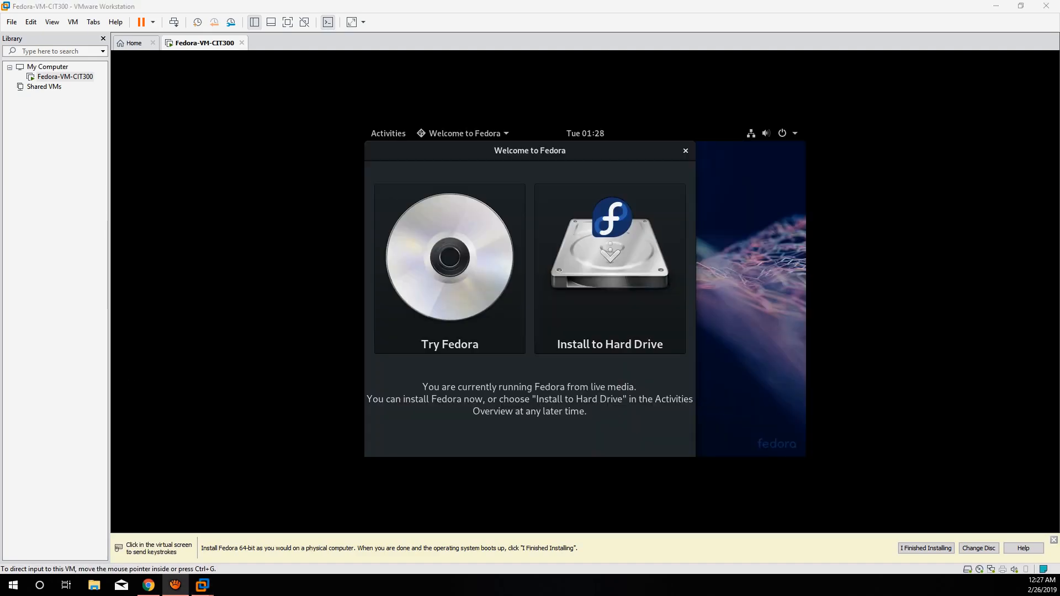
Step: Start installing Fedora to the hard drive and accept English (United States) as the installation language
left_click(610, 268)
left_click(610, 268)
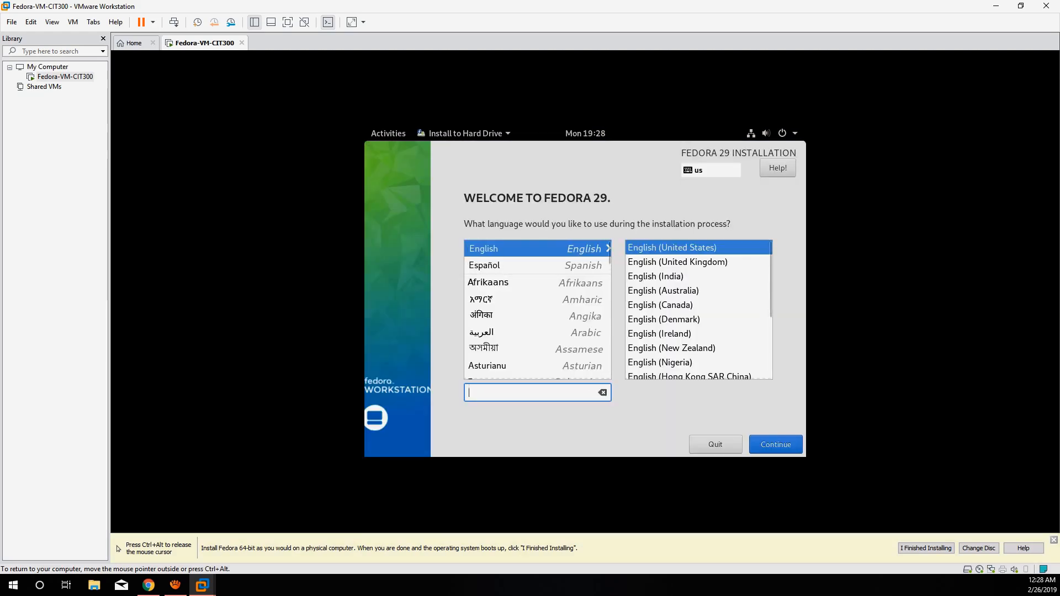
left_click(776, 444)
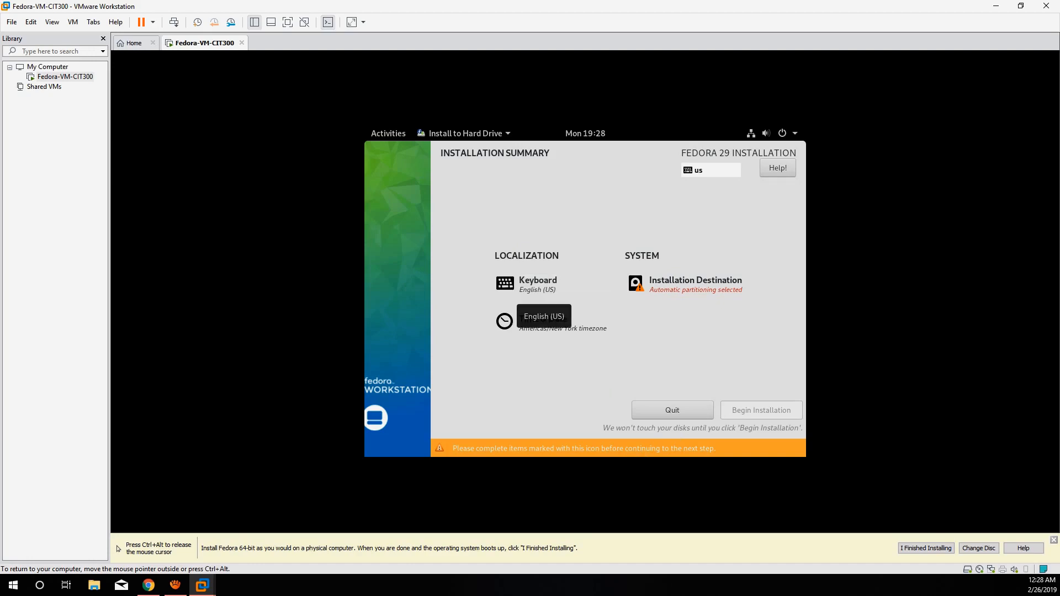
Step: Set the installation's time zone to Central Time in the United States
left_click(543, 320)
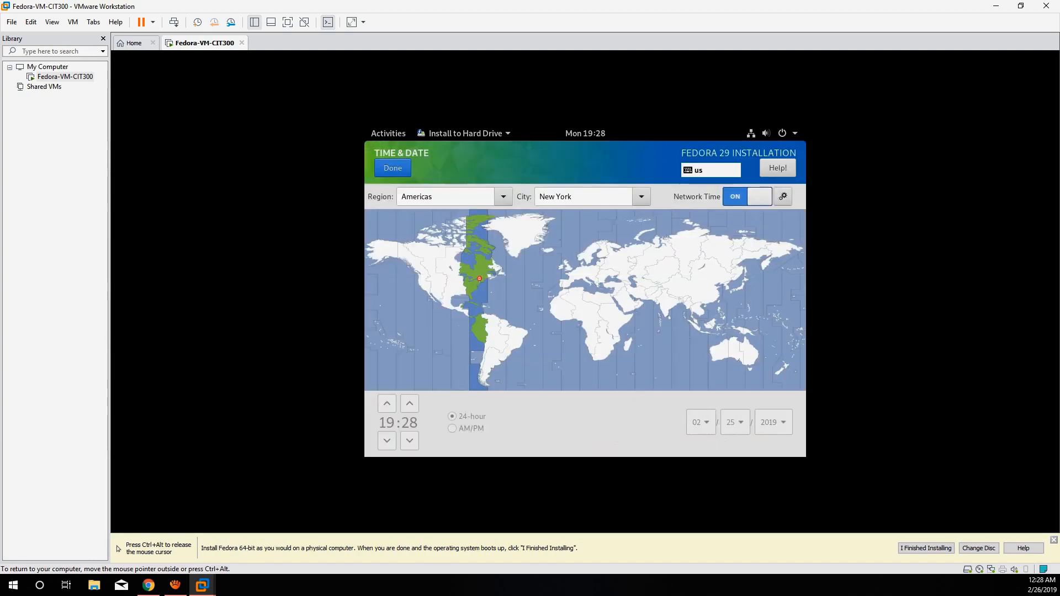
left_click(503, 196)
left_click(442, 376)
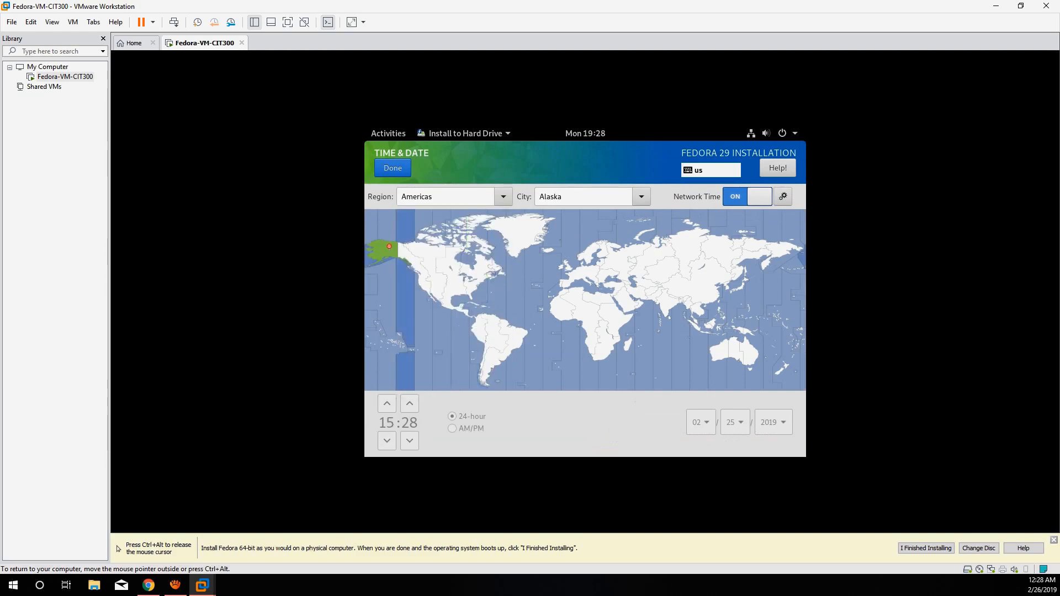
left_click(641, 197)
left_click(560, 247)
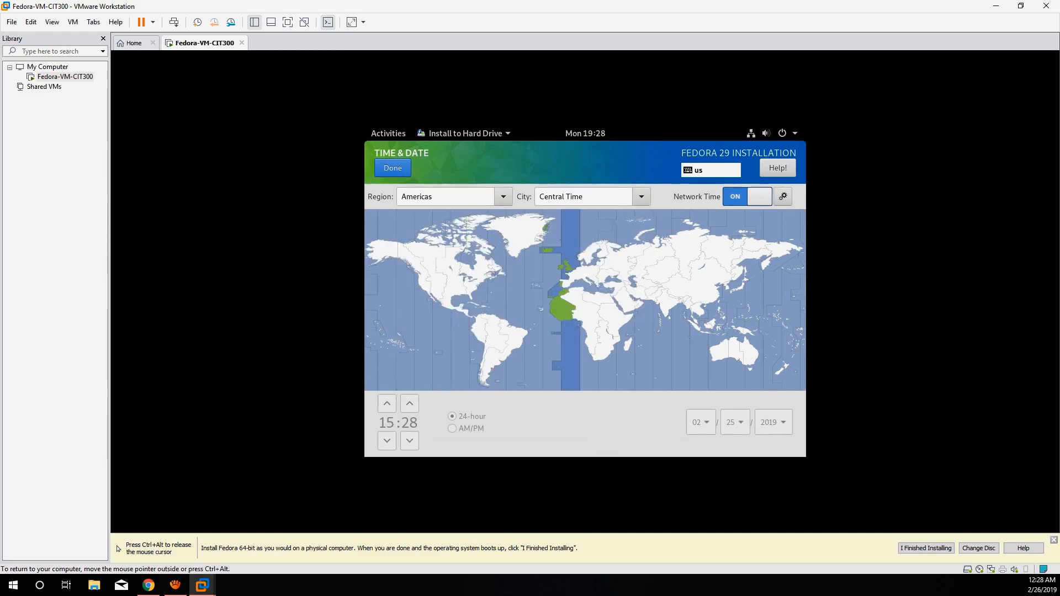
left_click(392, 168)
left_click(555, 276)
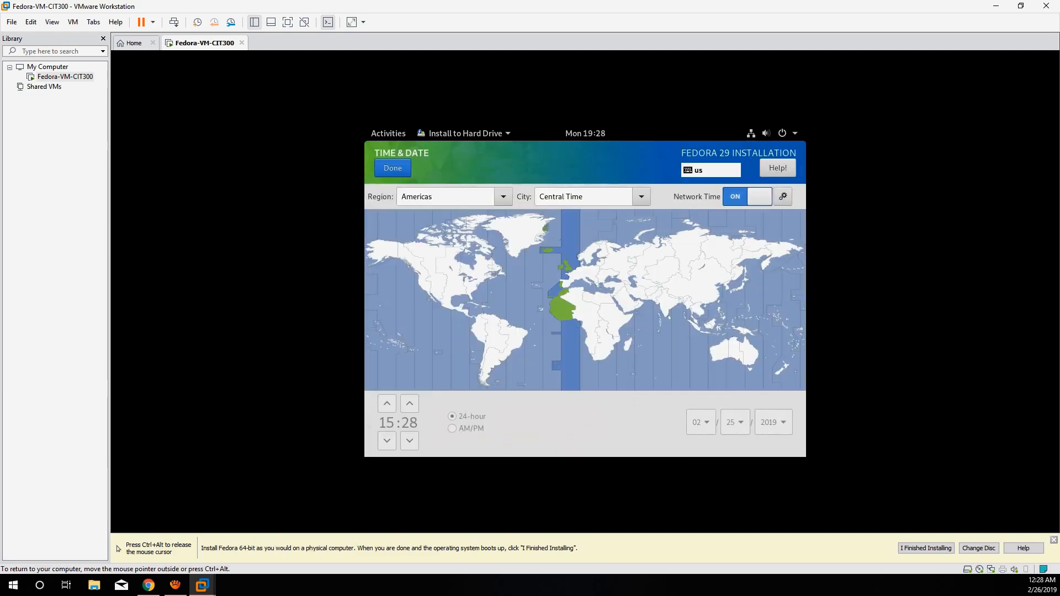
left_click(504, 197)
left_click(423, 376)
left_click(392, 168)
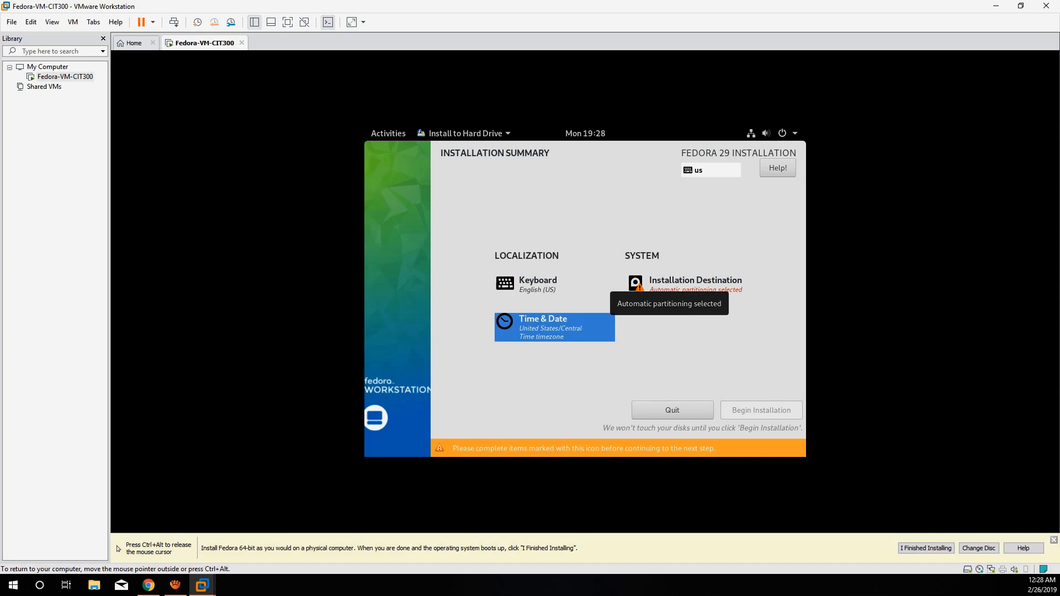
Step: Accept the 20 GiB VMware disk with automatic partitioning as installation destination and begin the installation
left_click(685, 282)
scroll(585, 306, "down", 1)
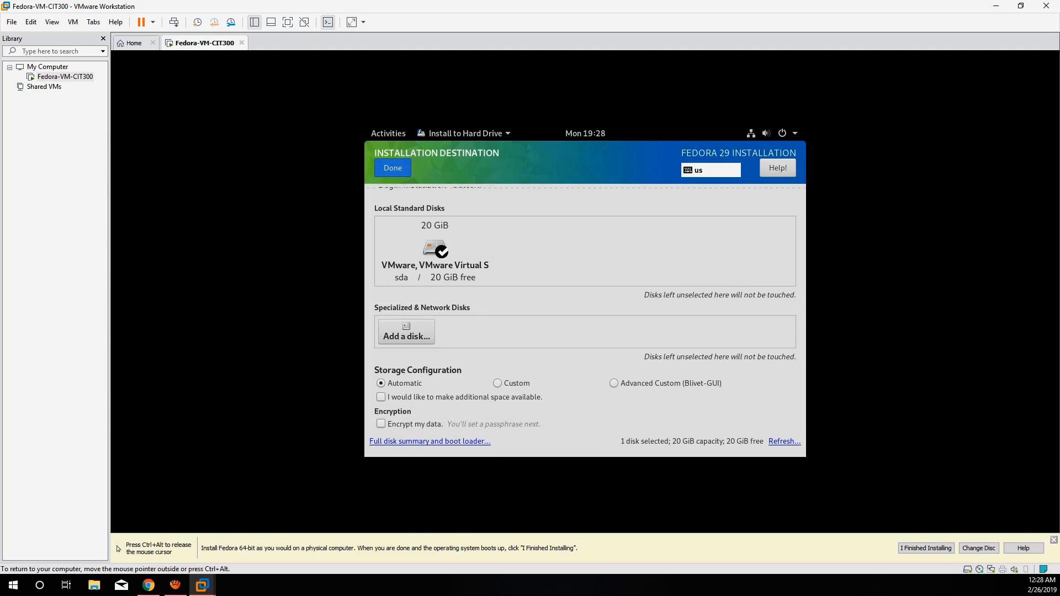
left_click(393, 168)
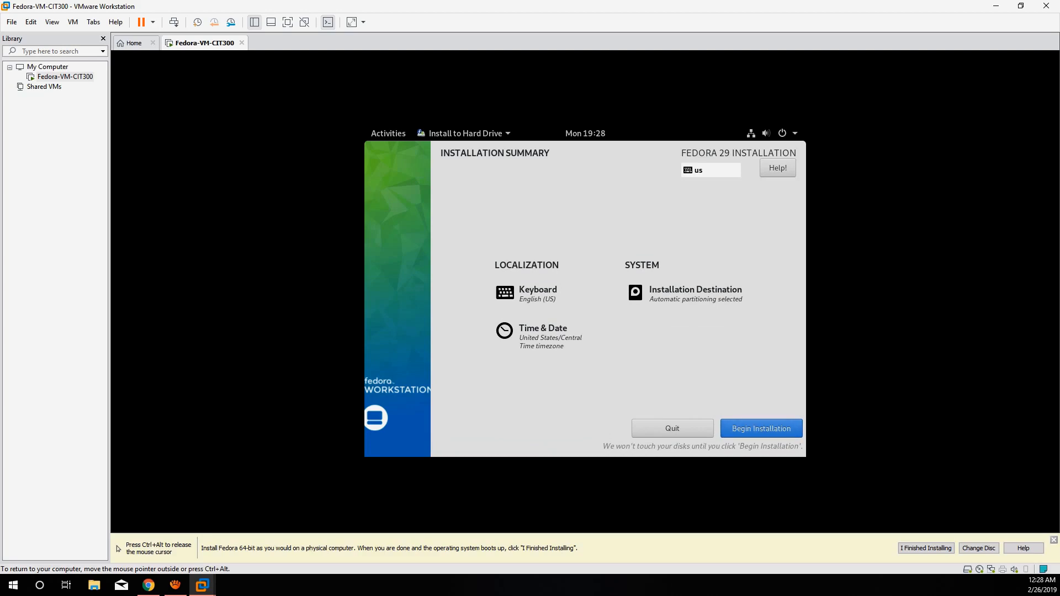
left_click(760, 428)
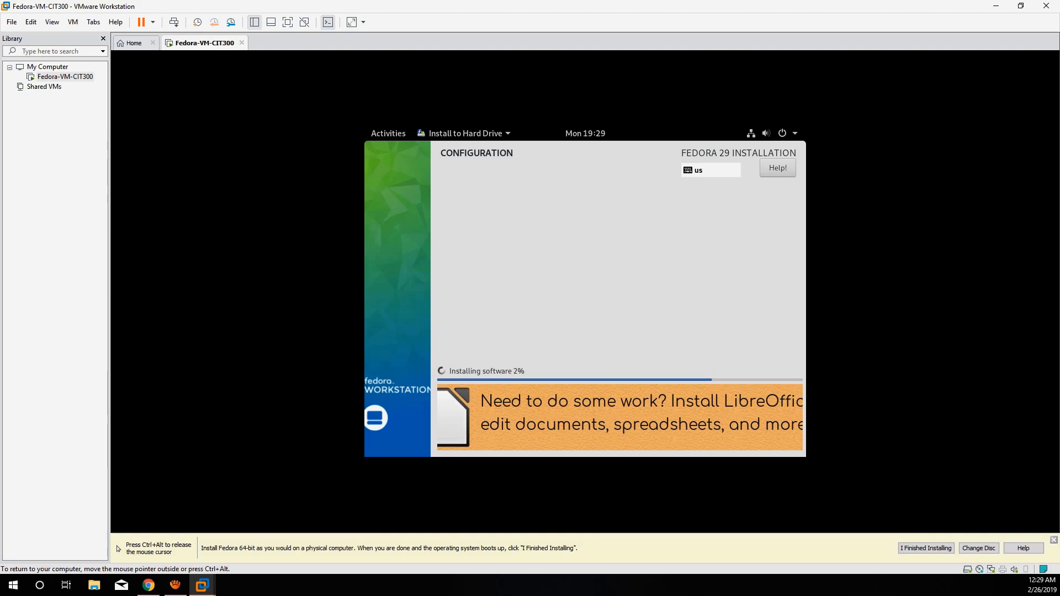
key("ctrl+alt")
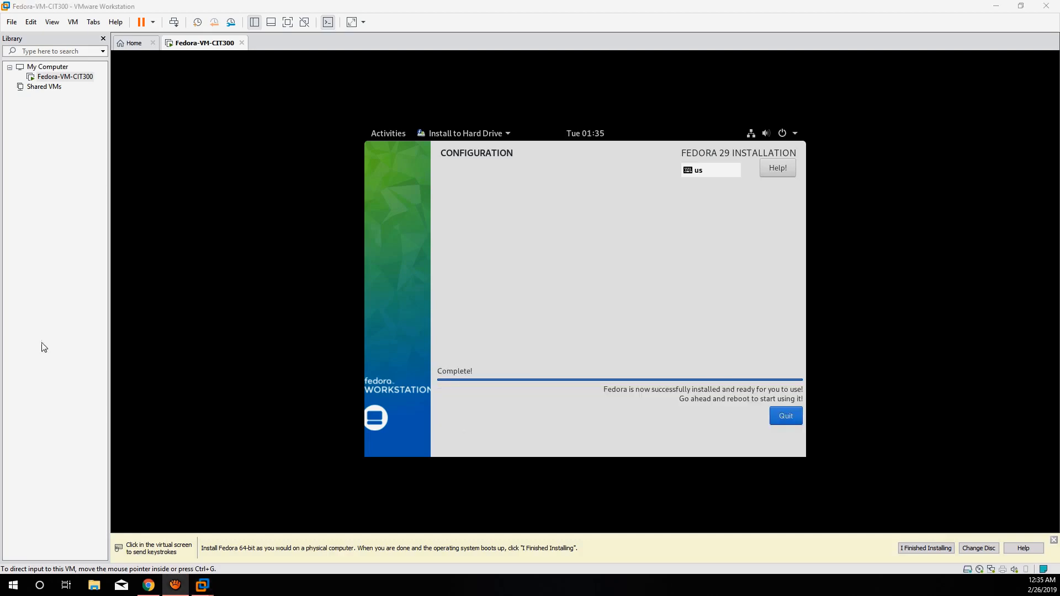
Step: Quit the completed installer and restart Fedora-VM-CIT300 by powering it off and on again
left_click(158, 333)
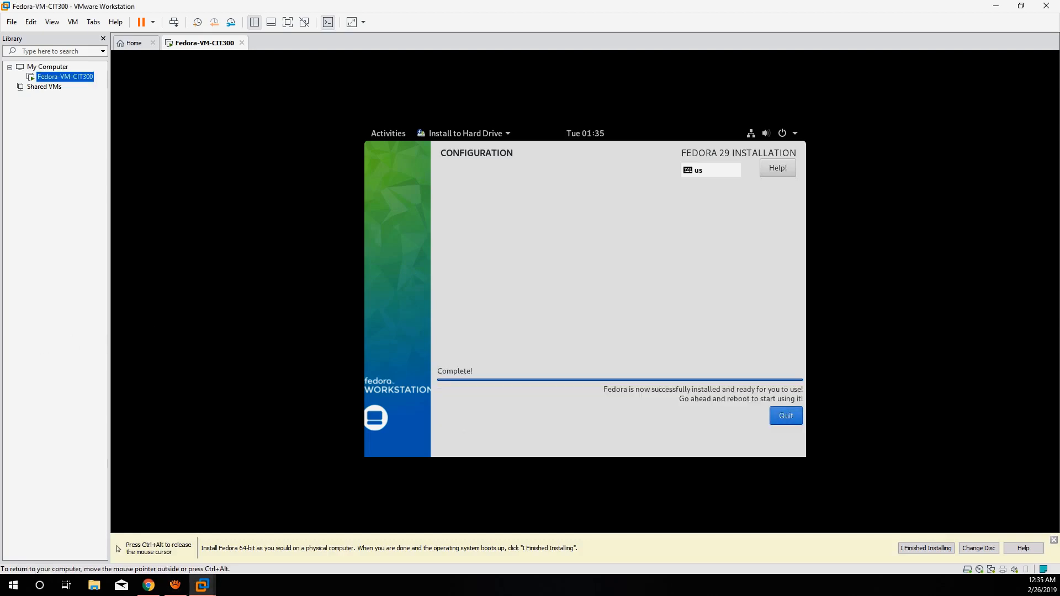
left_click(786, 416)
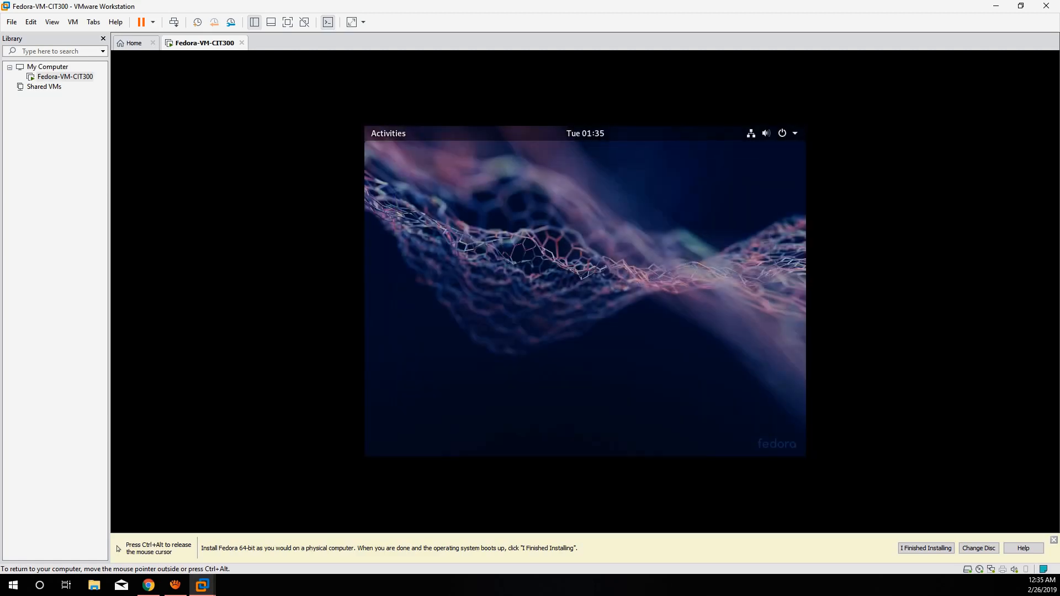
left_click(242, 42)
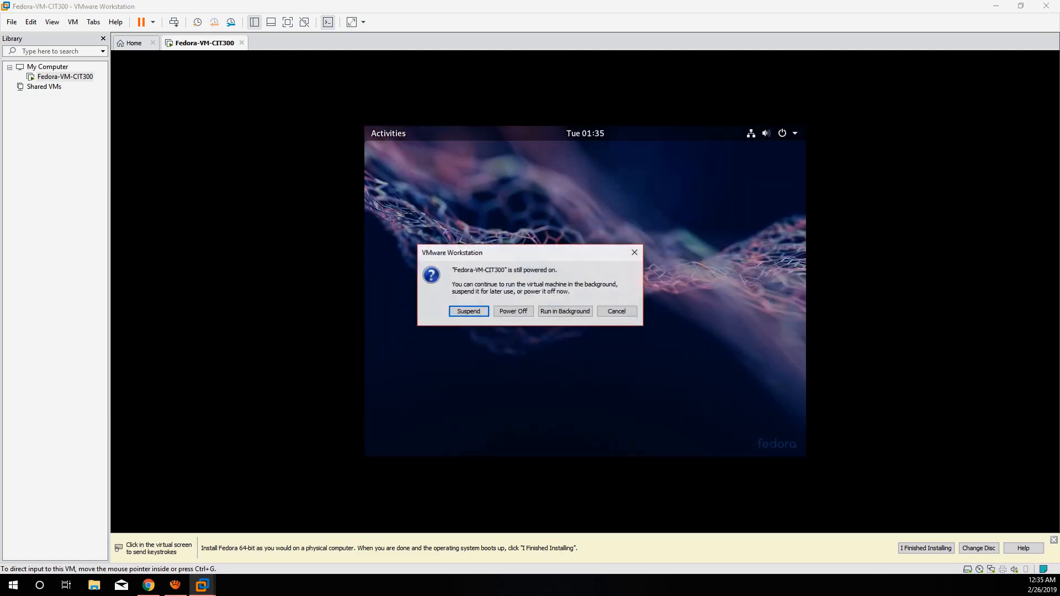
left_click(512, 311)
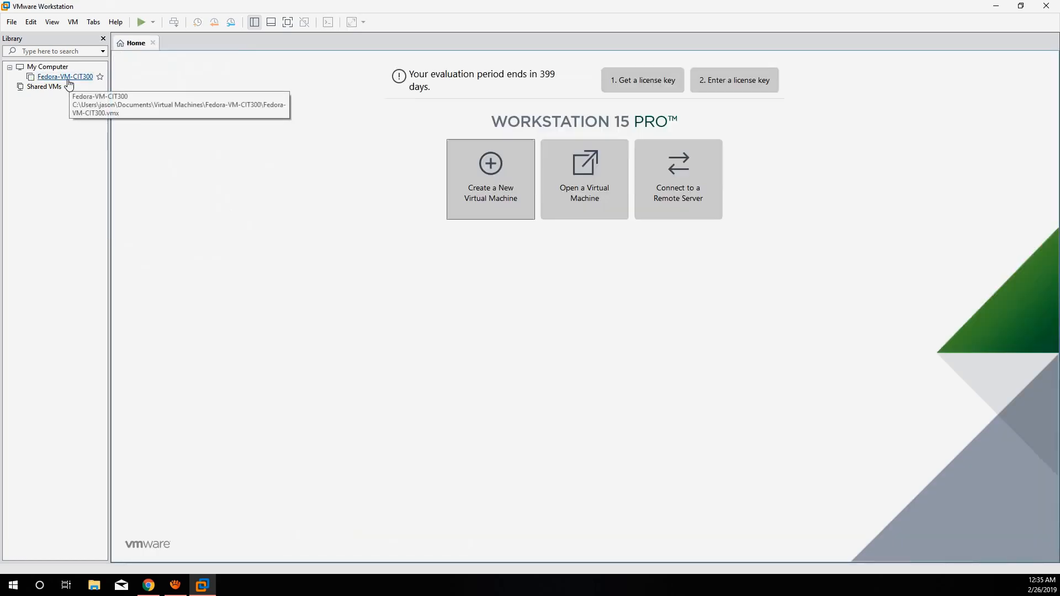
left_click(68, 79)
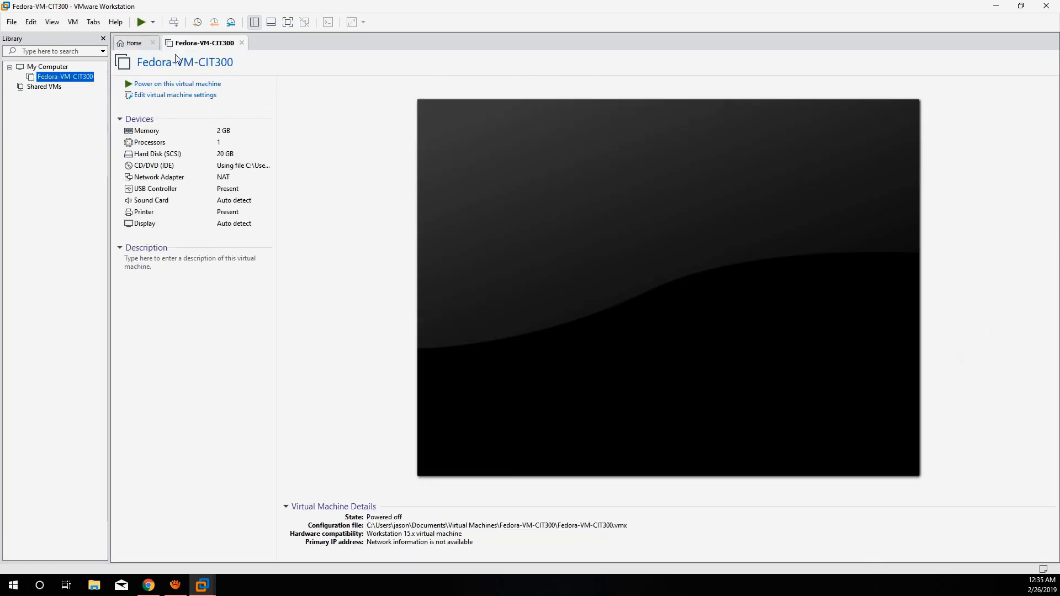
left_click(171, 83)
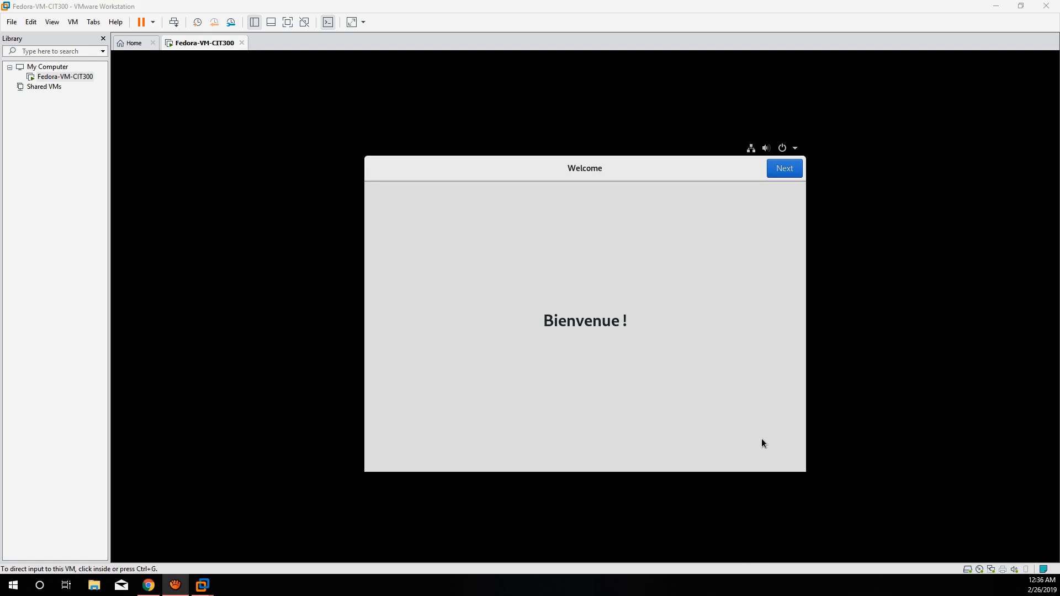
Step: Go through Fedora's initial setup, keeping location services and problem reporting on and skipping the online accounts
left_click(762, 440)
left_click(785, 168)
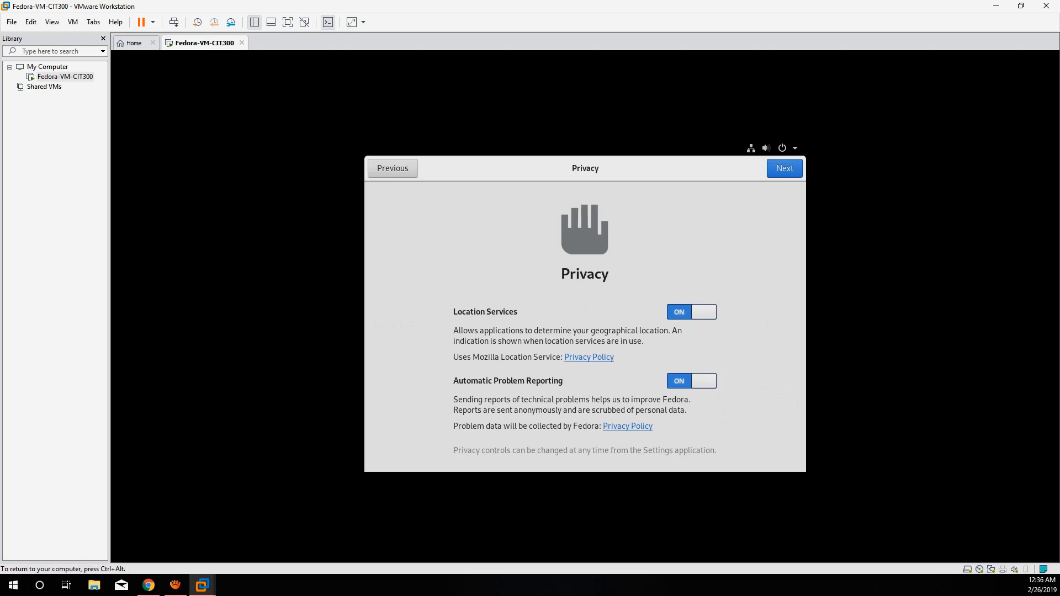
left_click(784, 168)
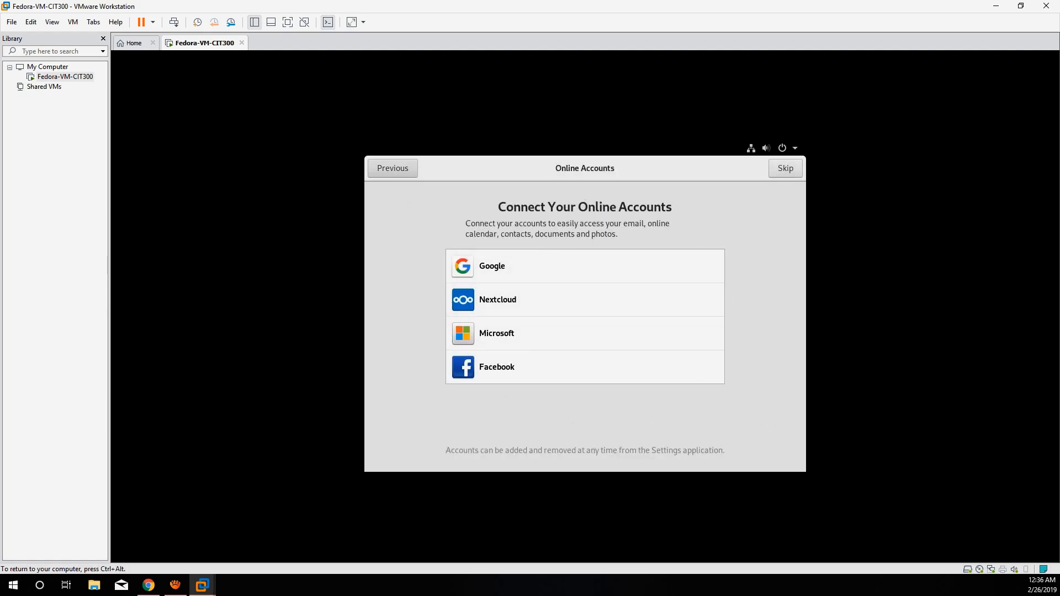
left_click(785, 168)
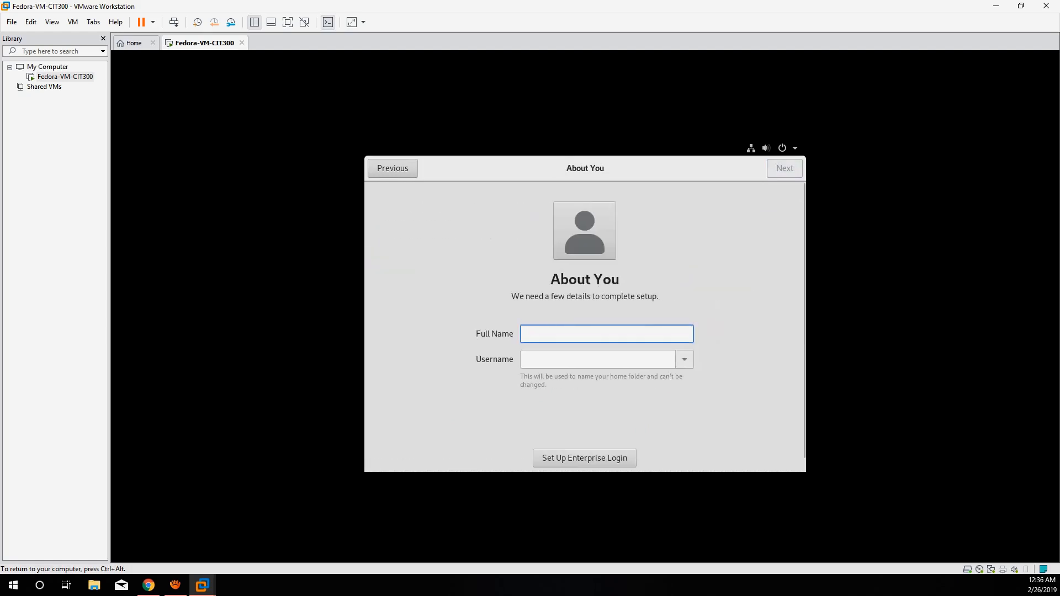
Step: Enter the user's full name and a custom username for the Fedora account
type("Hayden")
type("Rickard")
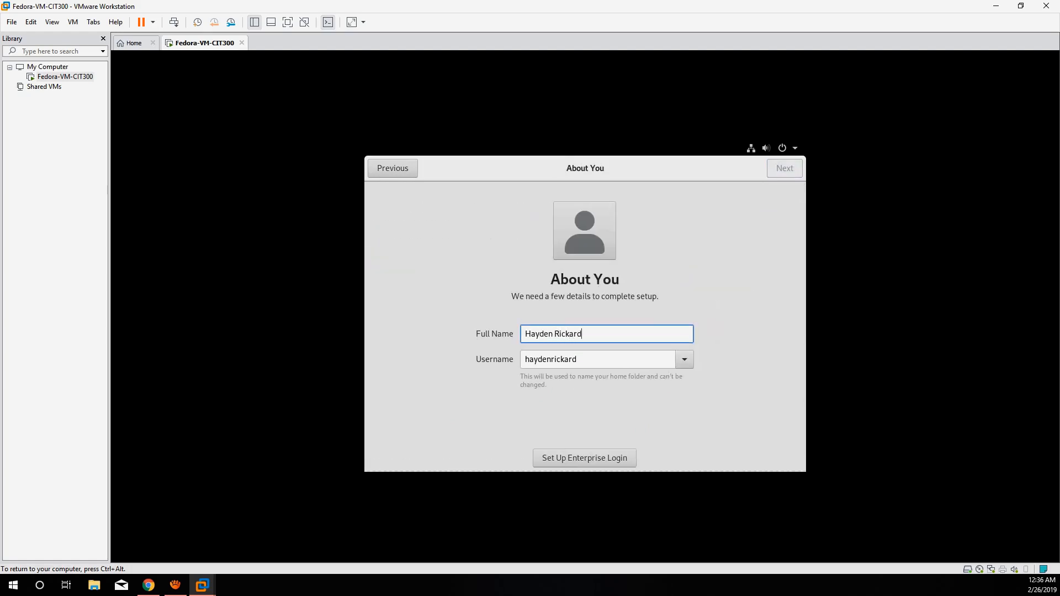
key("Tab")
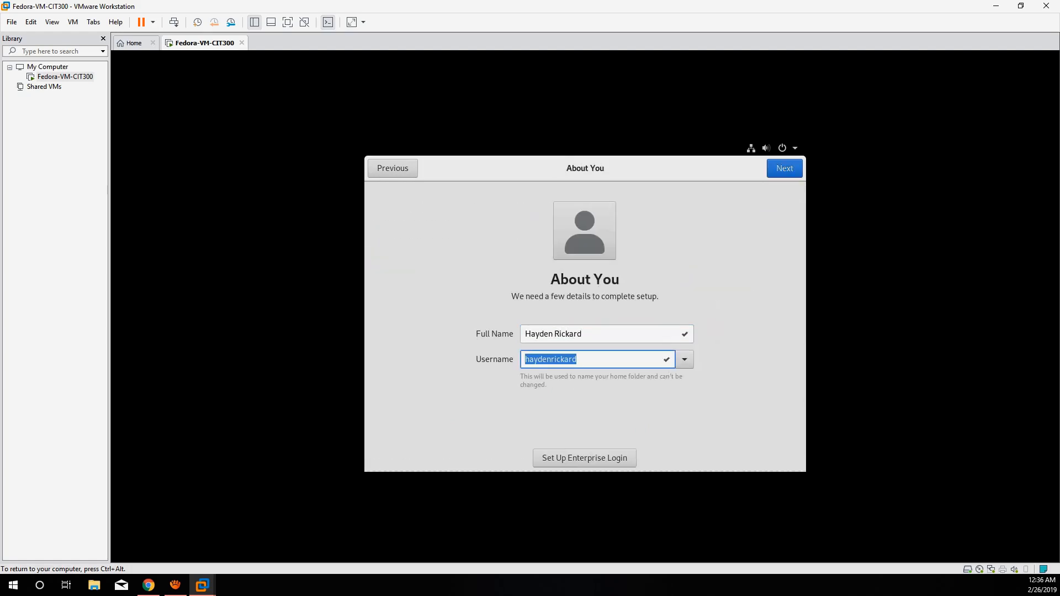
type("hrickard11")
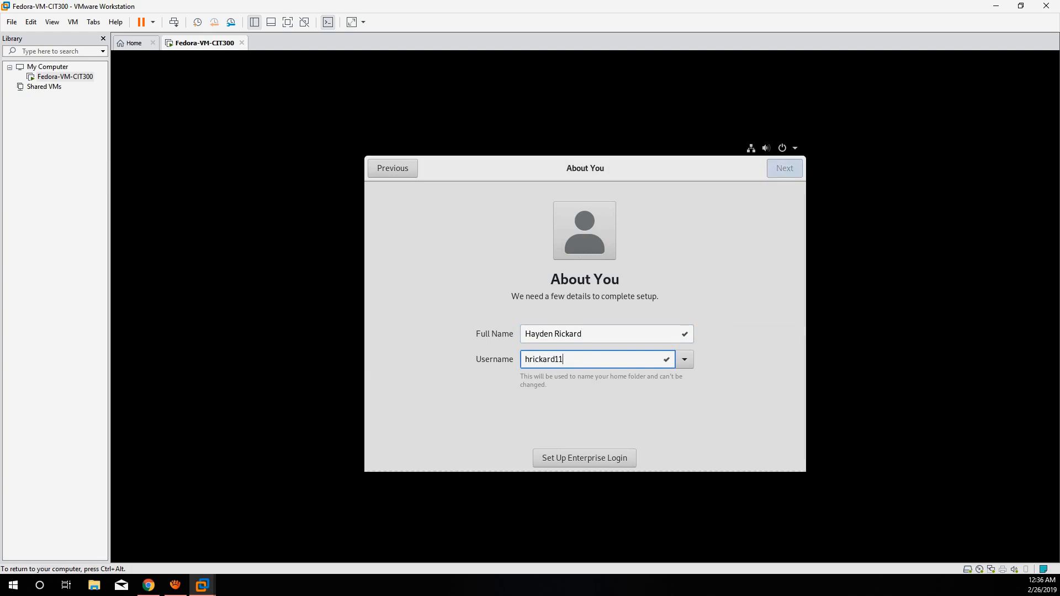
key("Return")
Step: Enter and confirm the account password and complete the initial setup
type("●●●●●●●●●●●")
key("Tab")
type("●●●●●●●●●●●")
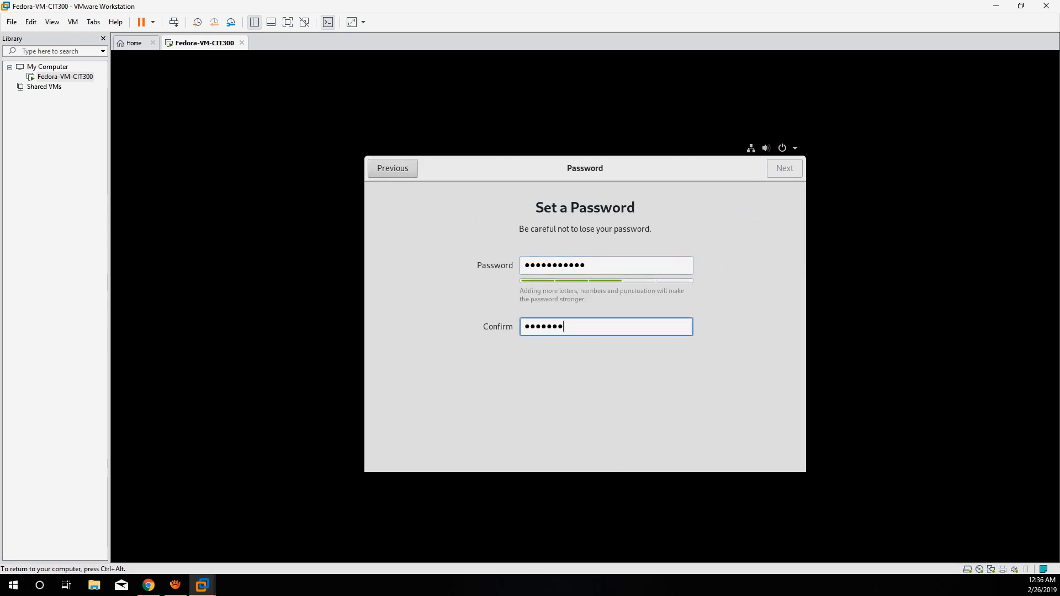
key("Return")
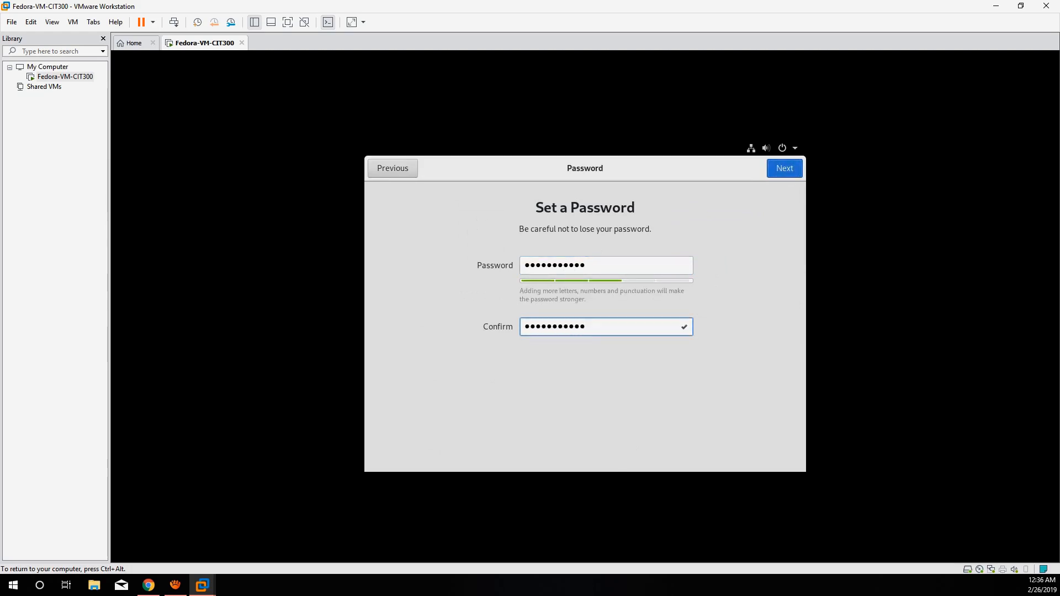
key("Return")
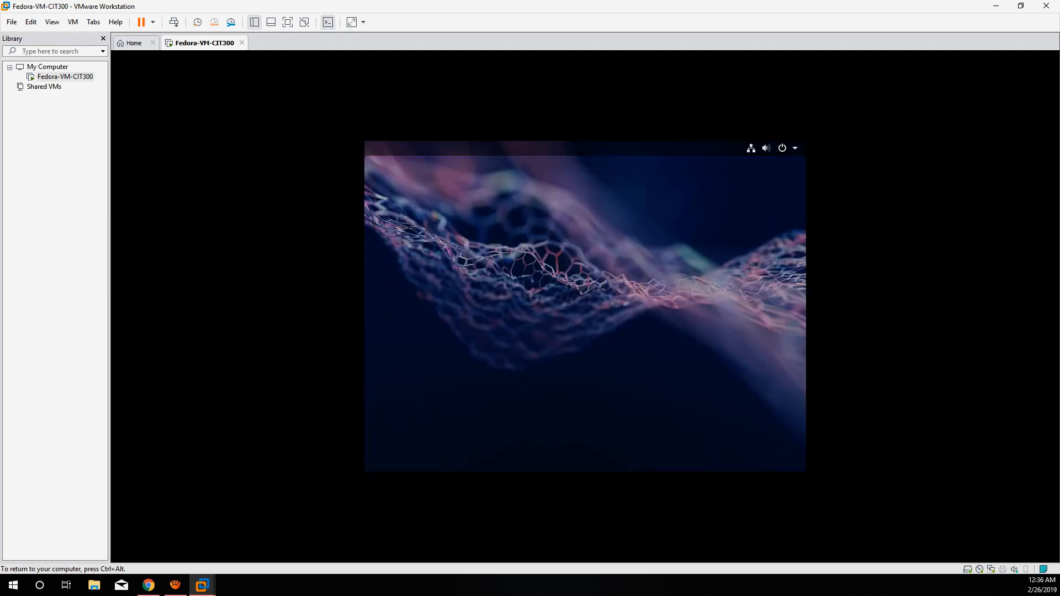
Step: Launch Firefox from the activities overview of the installed Fedora desktop
key("ctrl+alt")
key("alt+Tab")
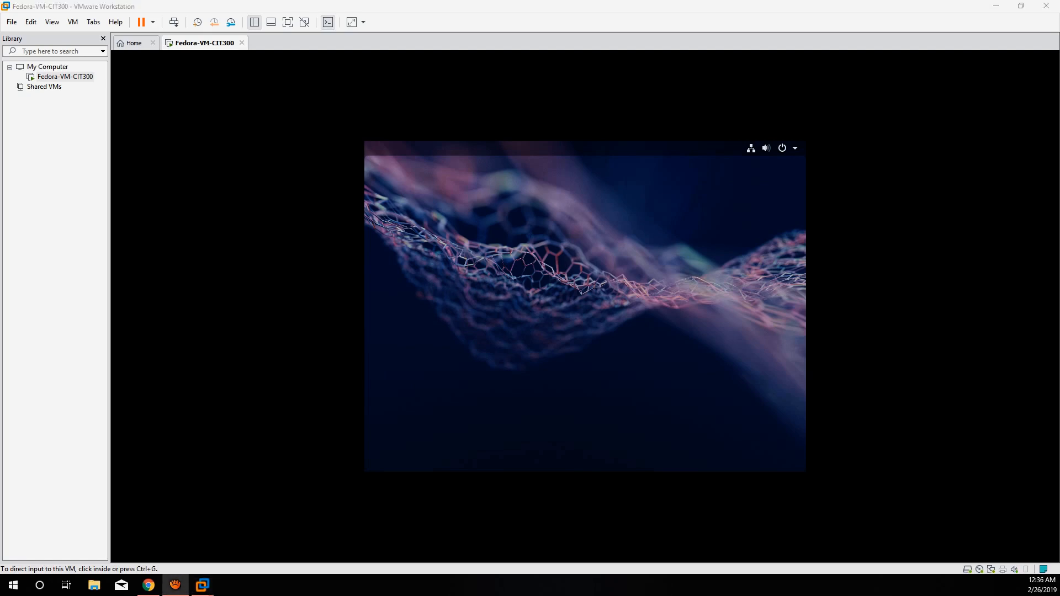
left_click(203, 585)
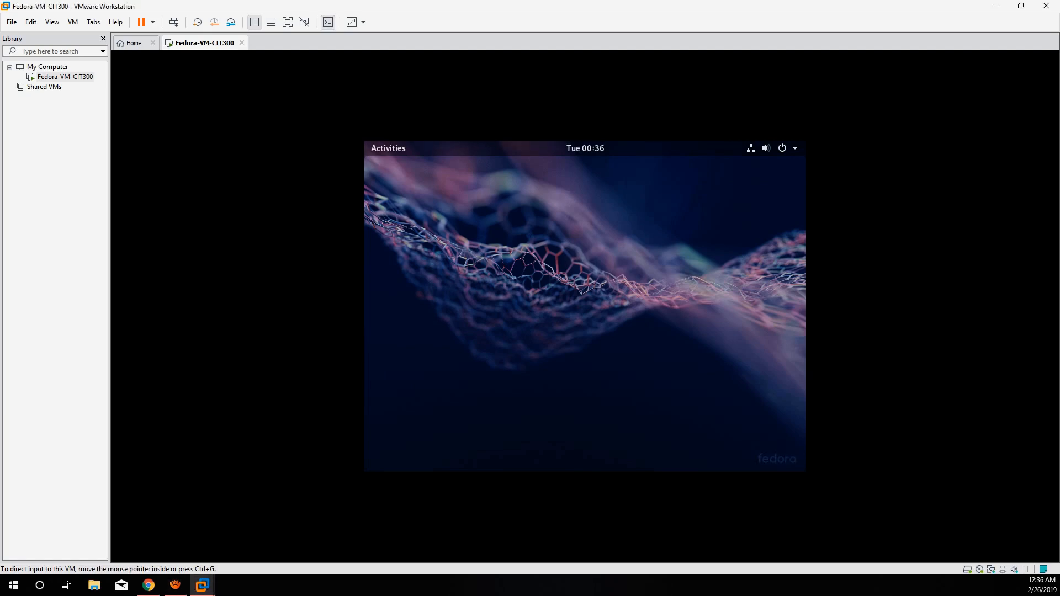
left_click(388, 149)
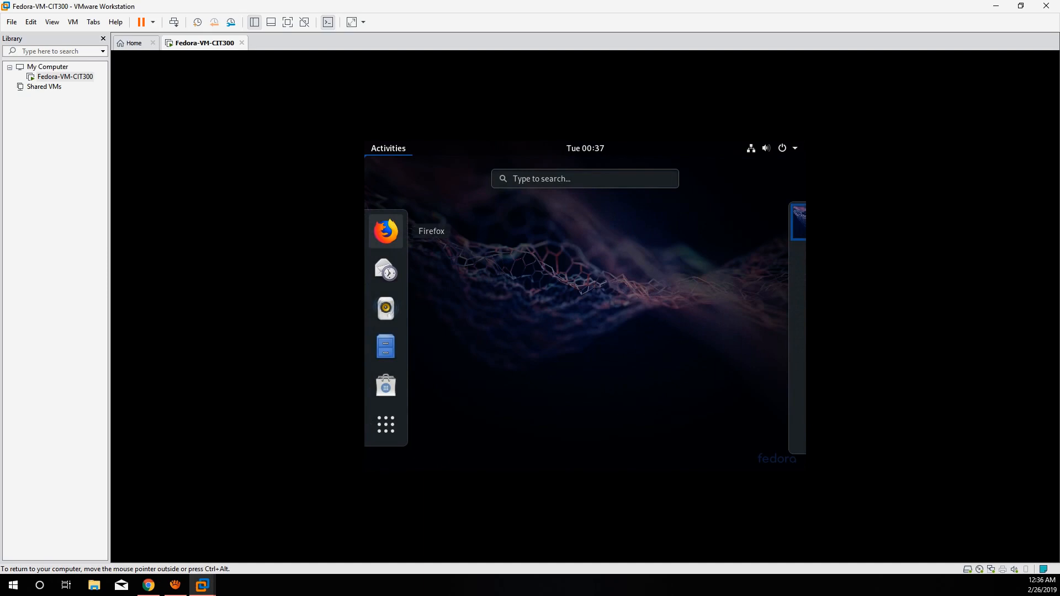
left_click(386, 231)
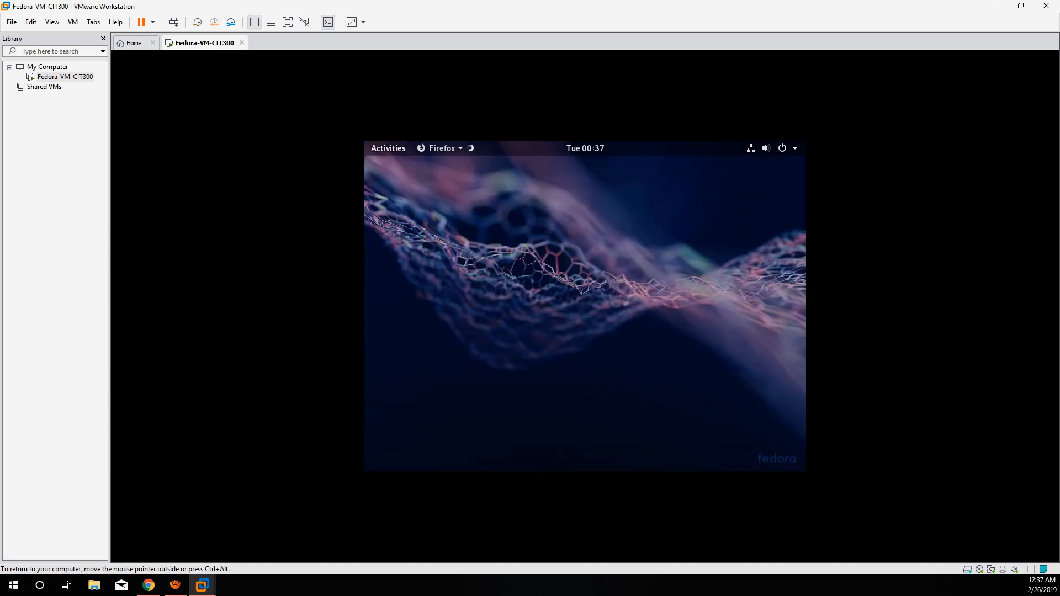